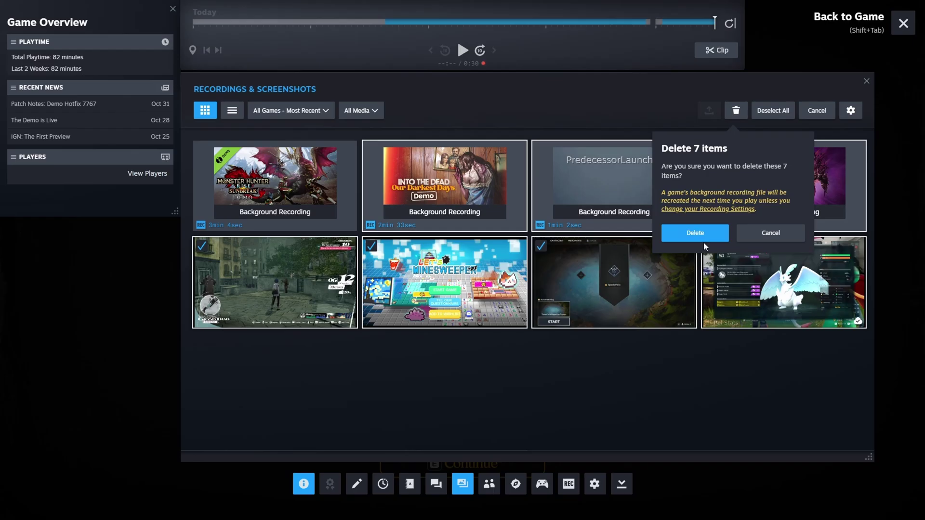
Delete the seven selected recordings and screenshots, and also the Monster Hunter Rise: Sunbreak Demo background recording
left_click(699, 232)
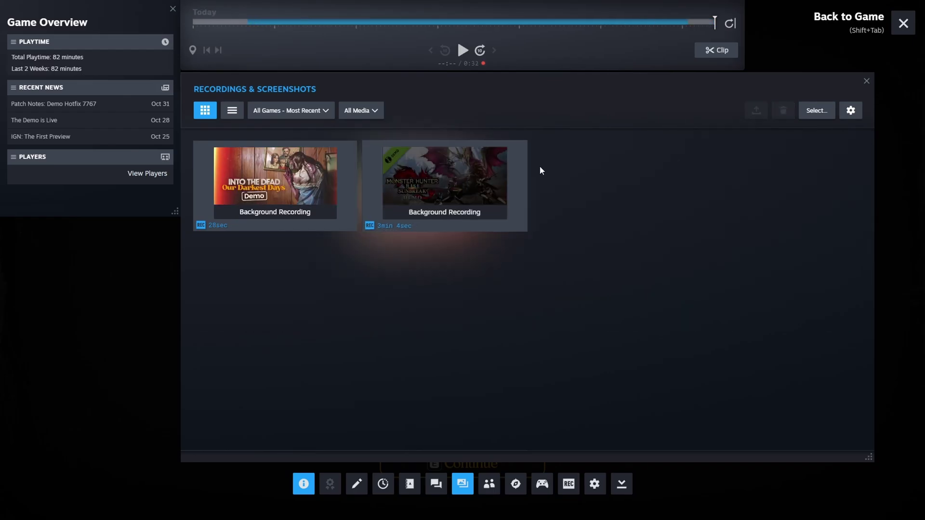
mouse_move(449, 167)
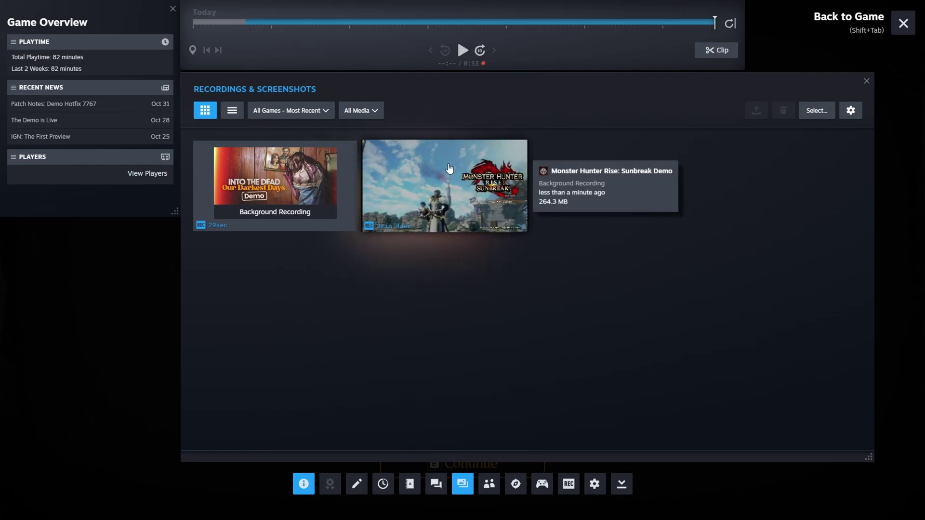
left_click(816, 111)
key("Return")
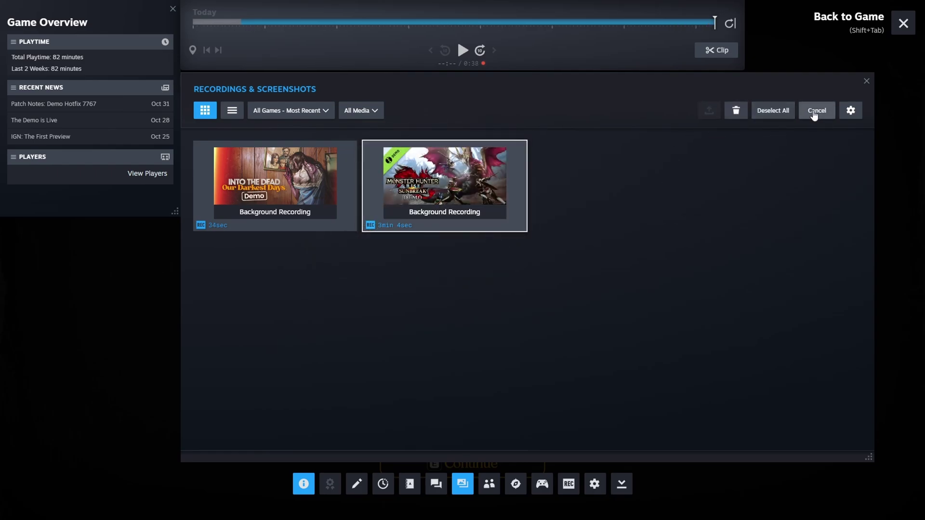
left_click(736, 111)
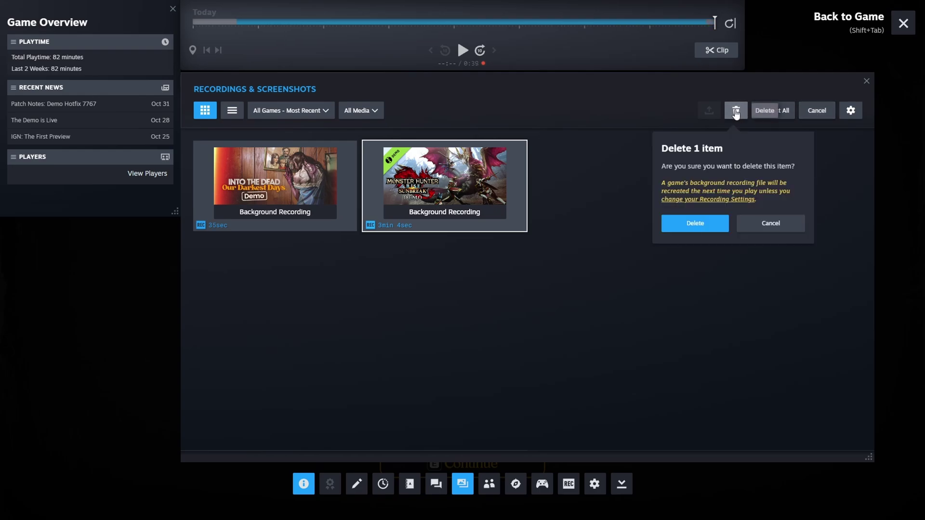
left_click(703, 224)
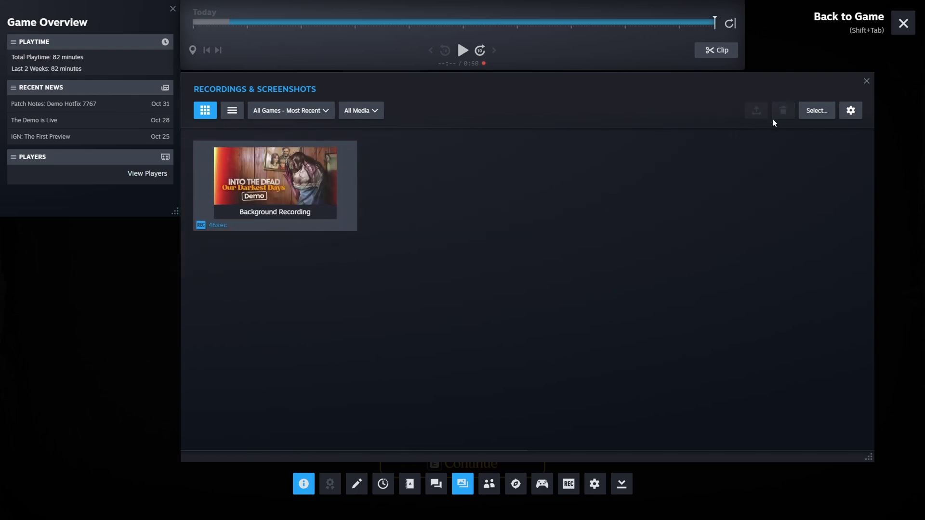
Try to delete the Into the Dead: Our Darkest Days Demo background recording
left_click(812, 111)
left_click(198, 149)
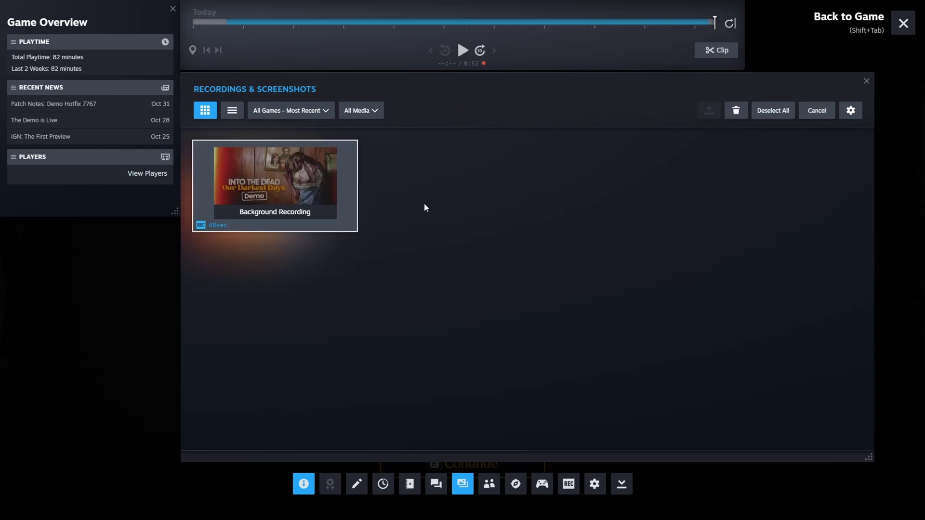
left_click(736, 110)
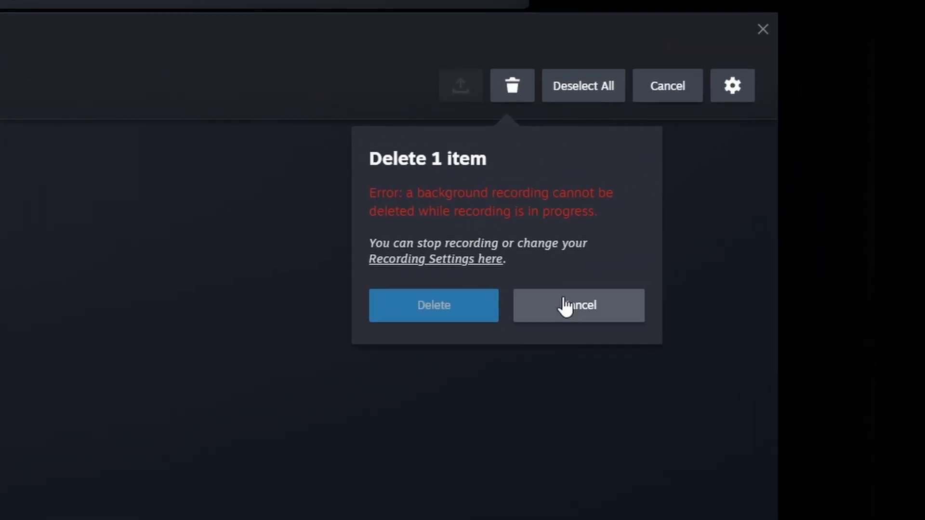
left_click(764, 225)
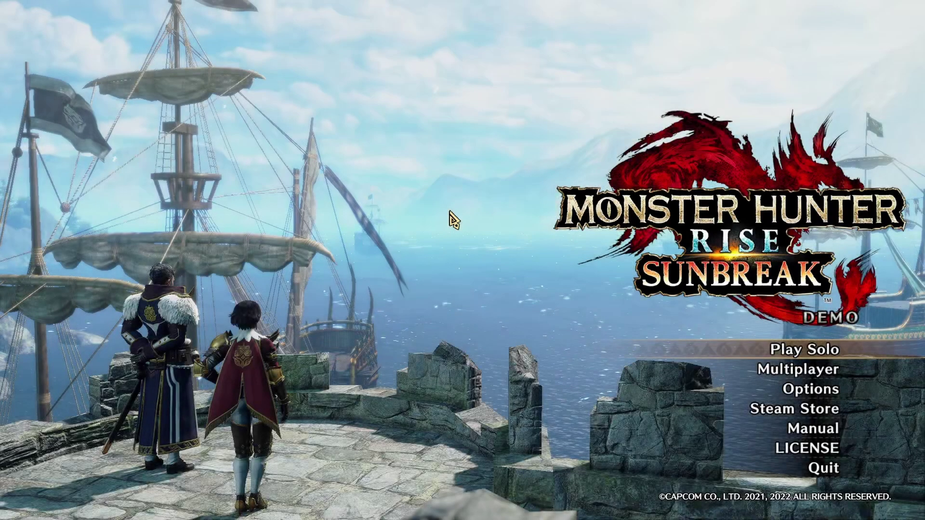
Open the recordings and screenshots list from the in-game overlay and filter it to All Games - Most Recent
key("shift+Tab")
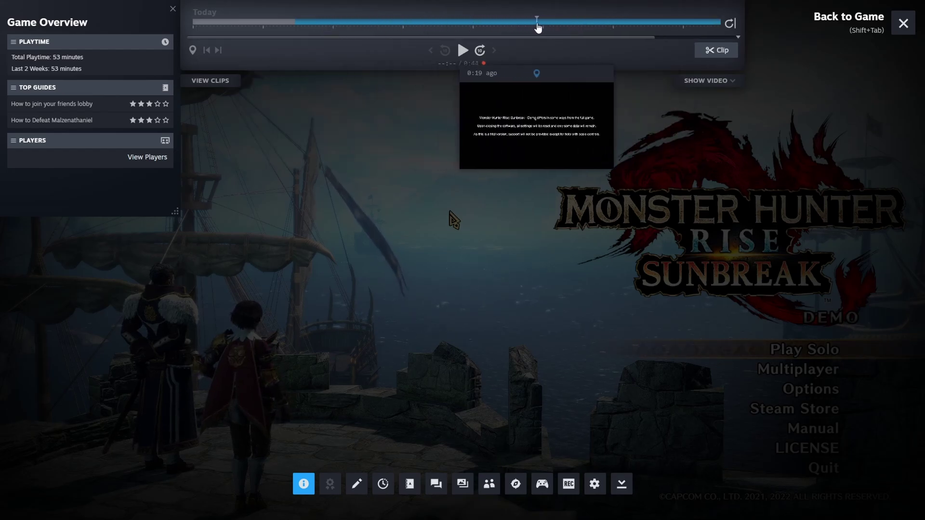
left_click(223, 82)
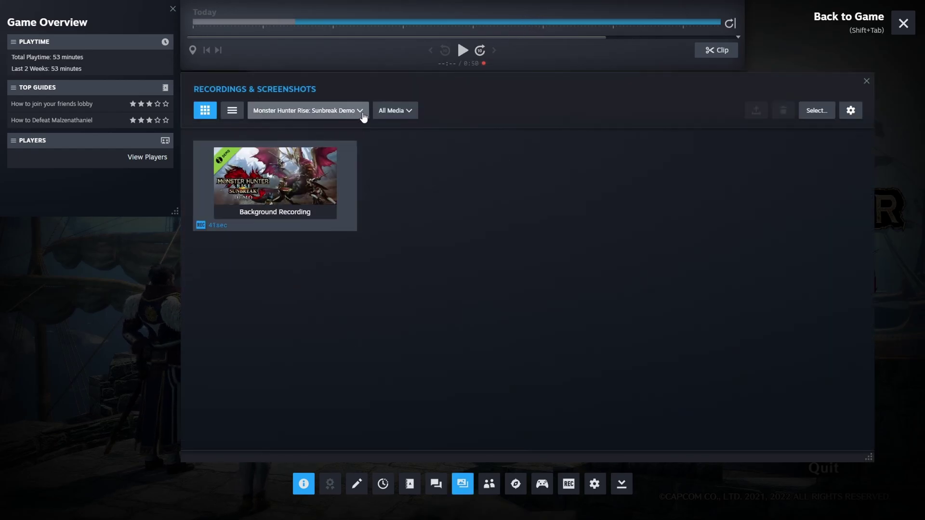
left_click(331, 109)
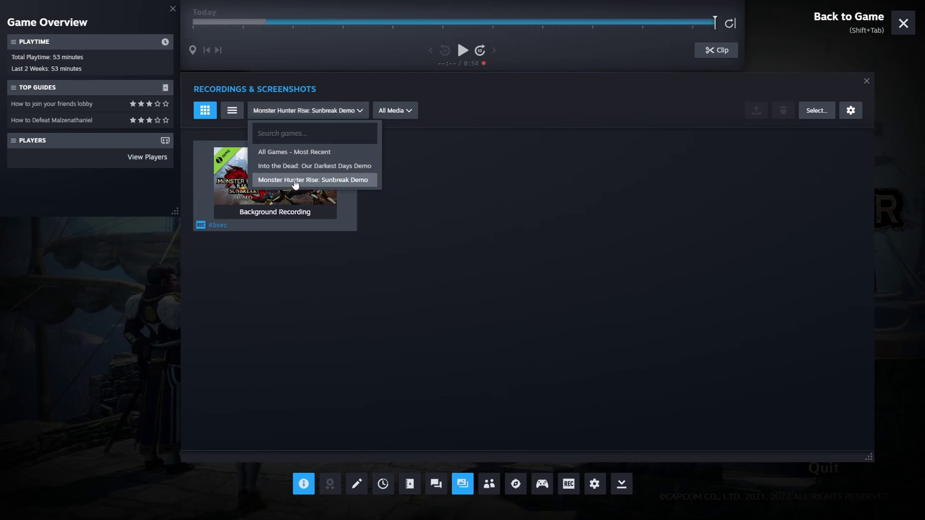
left_click(293, 153)
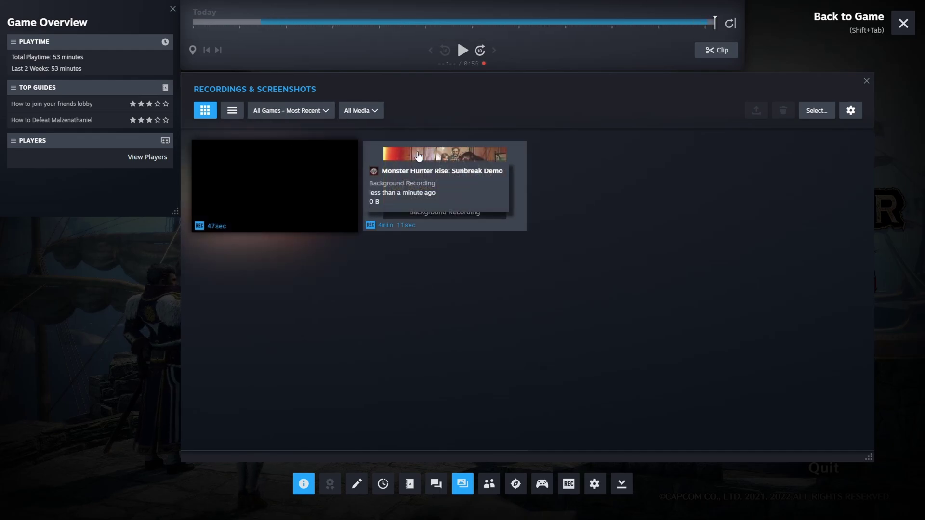
Play the Into the Dead: Our Darkest Days Demo background recording and close the viewer
mouse_move(494, 159)
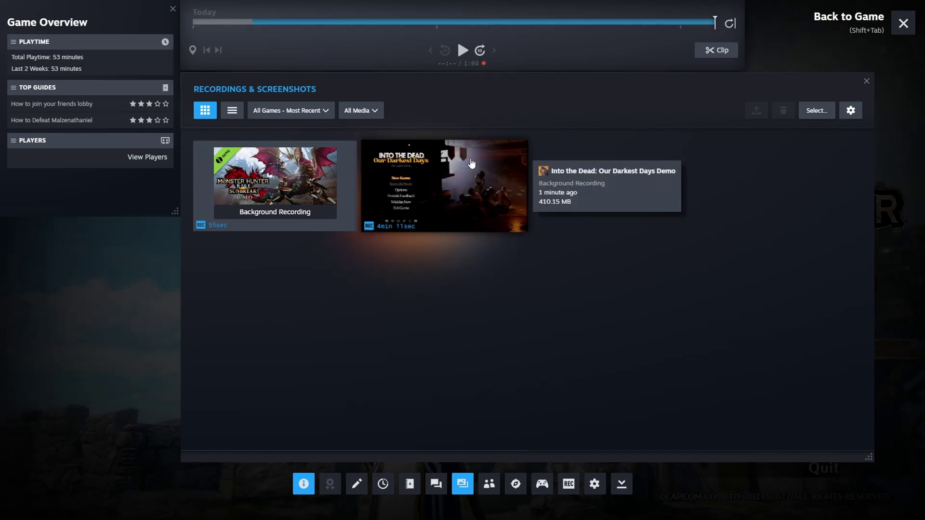
left_click(485, 173)
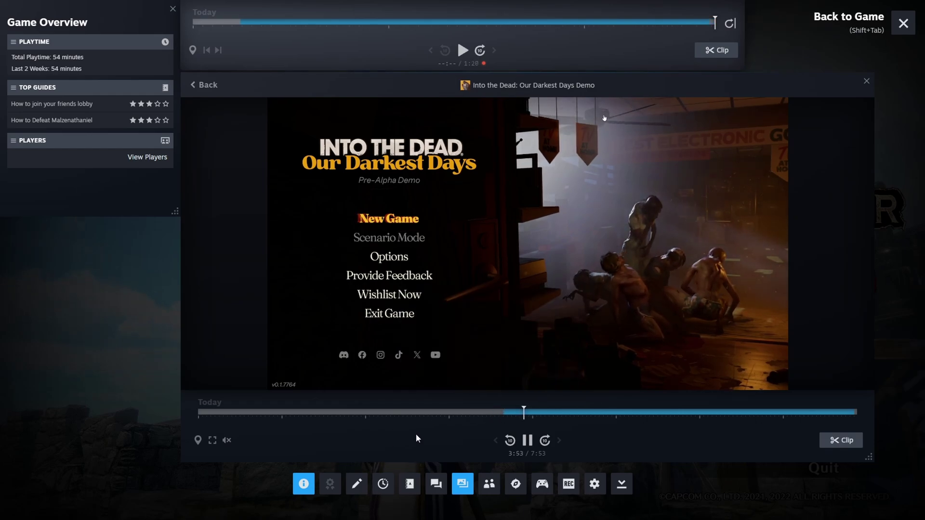
left_click(867, 81)
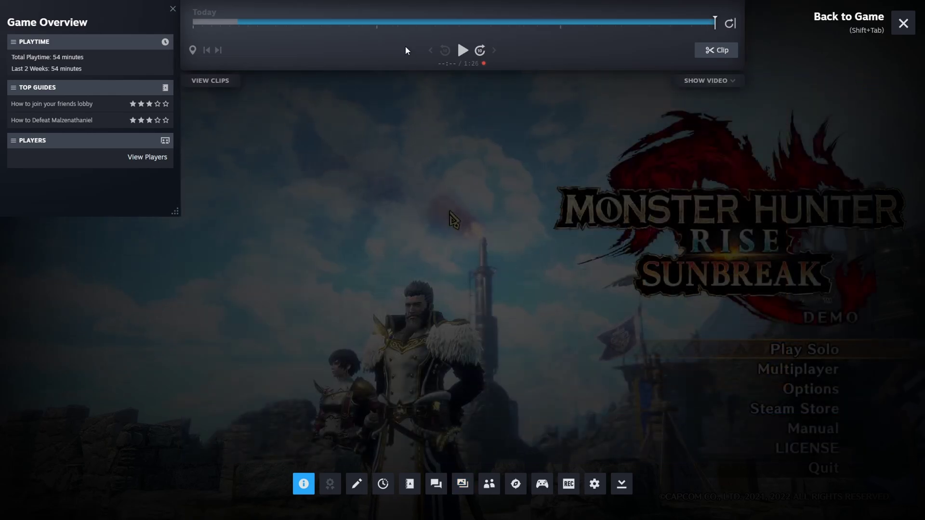
Reopen the recordings list and filter it to All Games - Most Recent with only Background Recordings
left_click(222, 82)
left_click(318, 112)
left_click(268, 152)
left_click(360, 110)
left_click(368, 171)
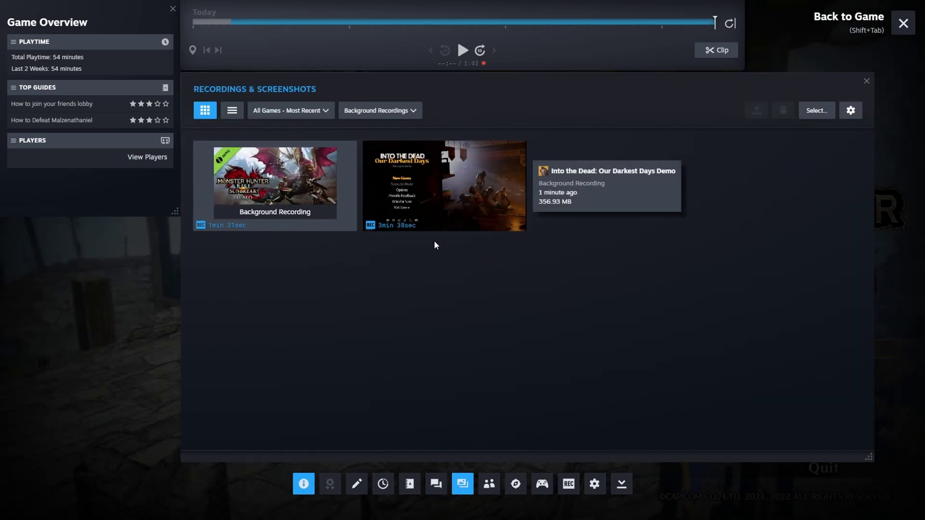
Play the Into the Dead: Our Darkest Days Demo recording, check its clip editing mode, and close the viewer
left_click(448, 198)
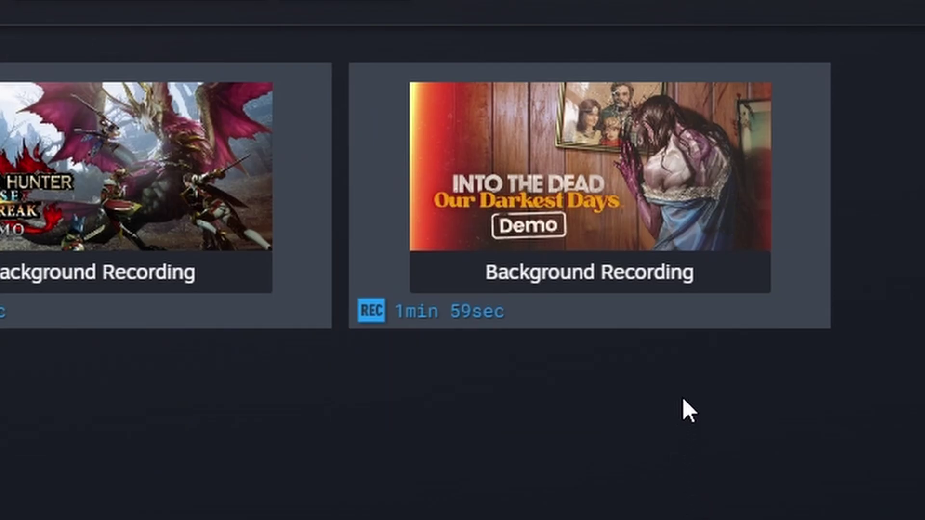
mouse_move(651, 203)
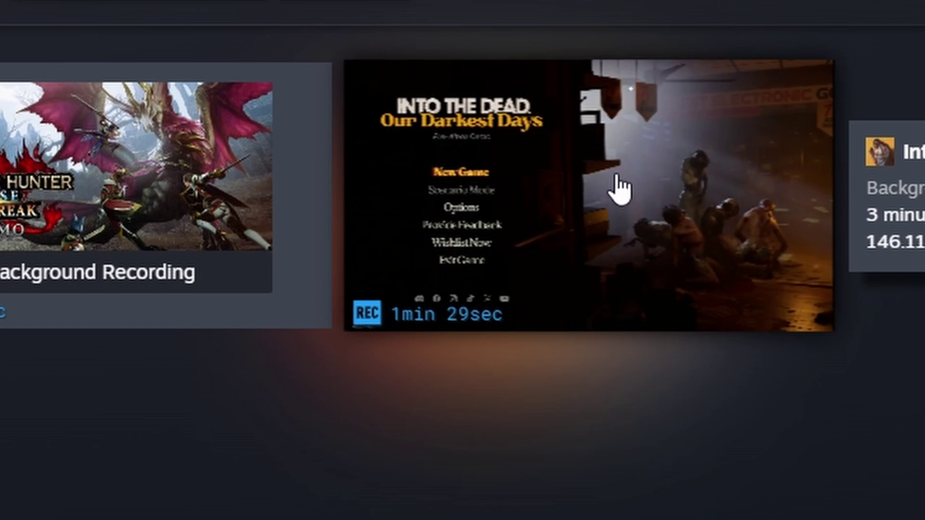
left_click(620, 190)
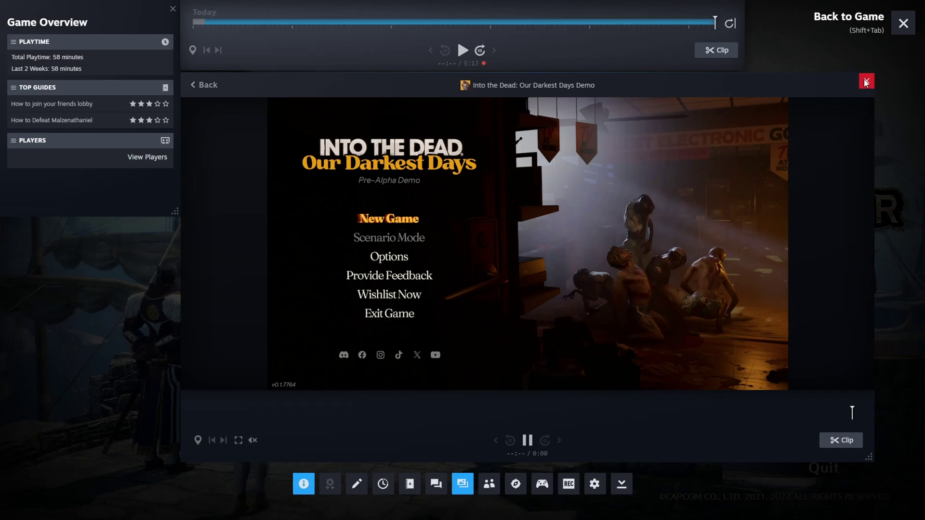
left_click(841, 440)
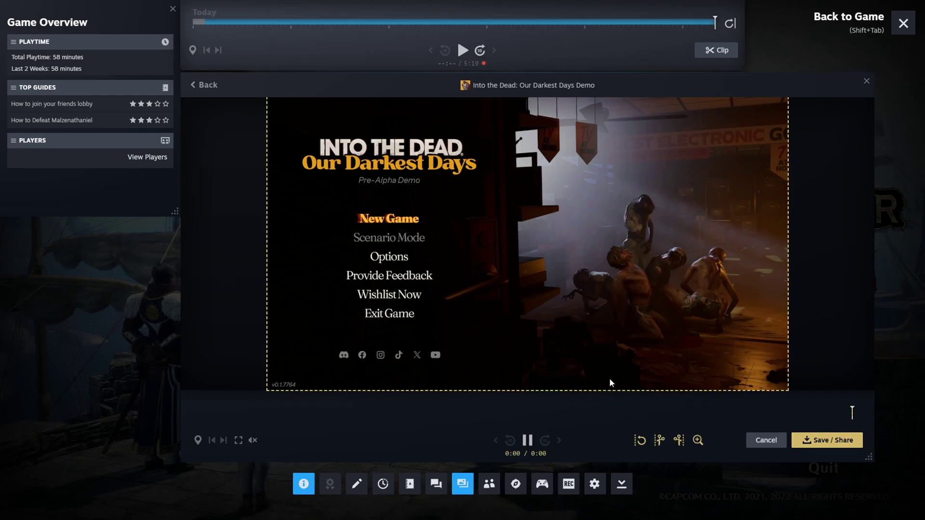
left_click(867, 81)
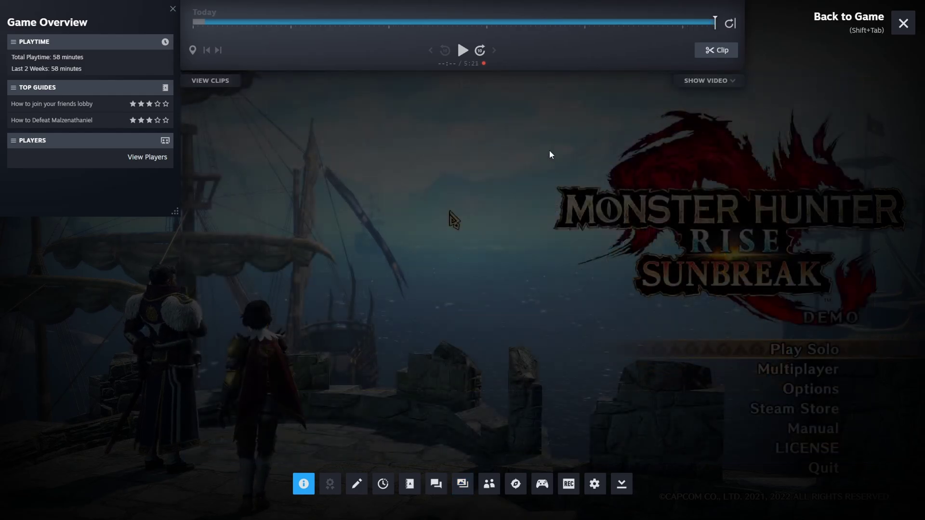
Reopen the recordings list and show All Games - Most Recent to check which recordings remain
left_click(217, 77)
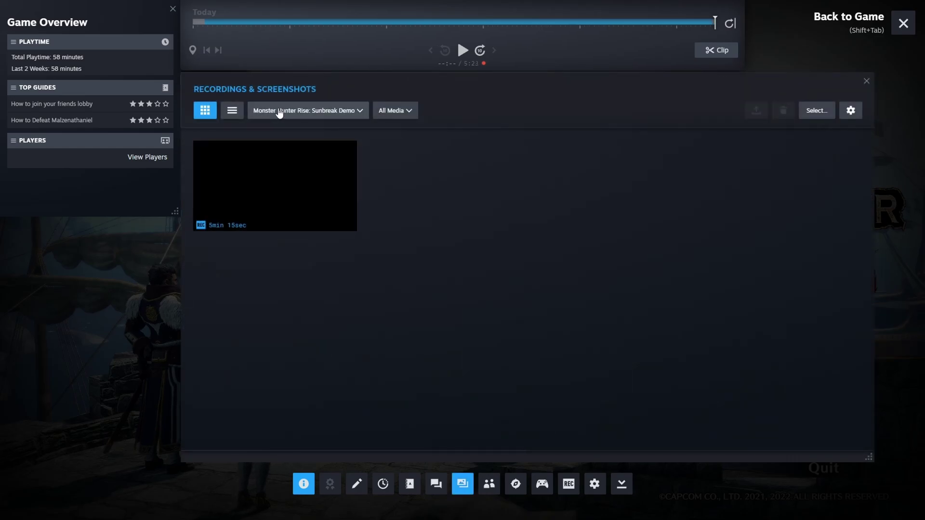
left_click(289, 111)
left_click(284, 154)
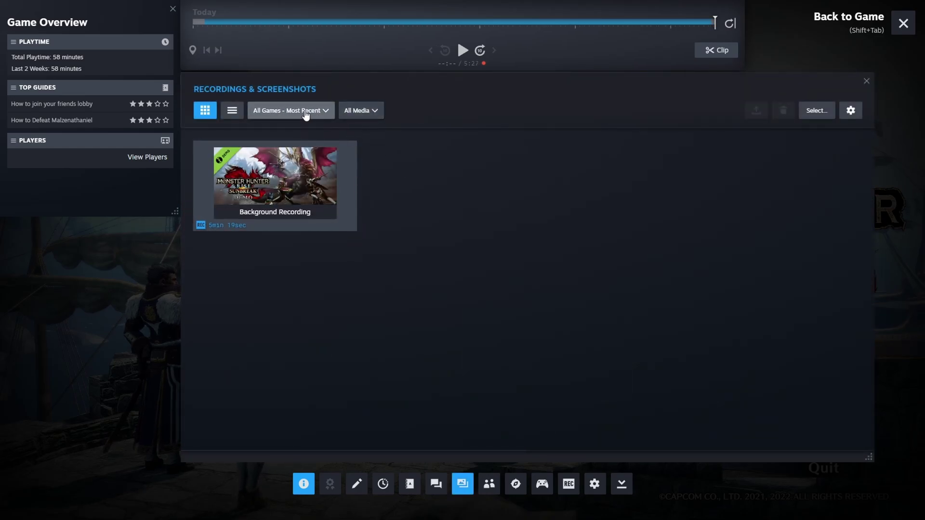
Play the Monster Hunter Rise: Sunbreak Demo background recording, close the viewer, and return to the recordings list
mouse_move(353, 166)
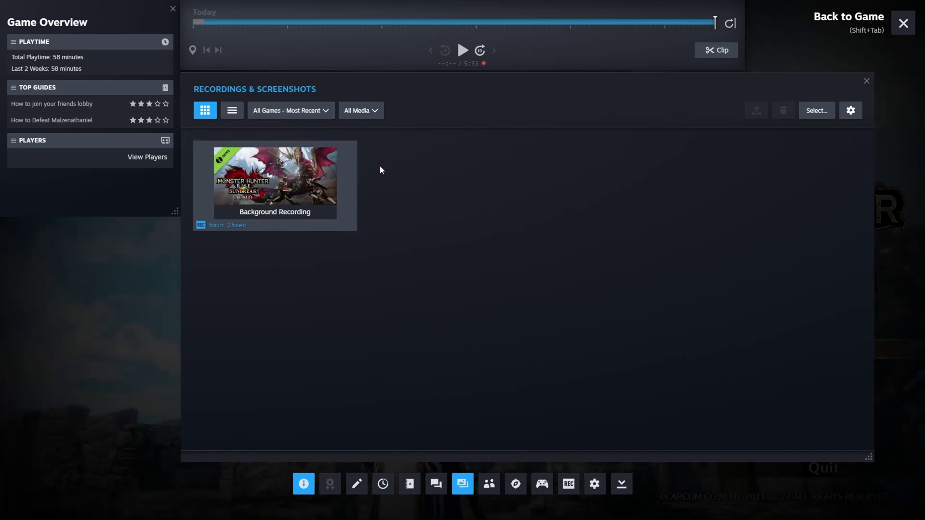
left_click(325, 177)
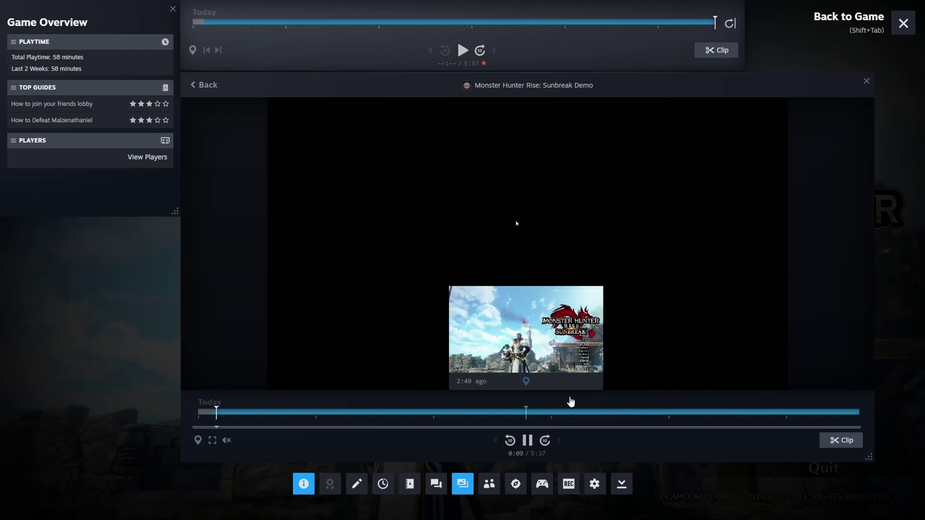
left_click(867, 81)
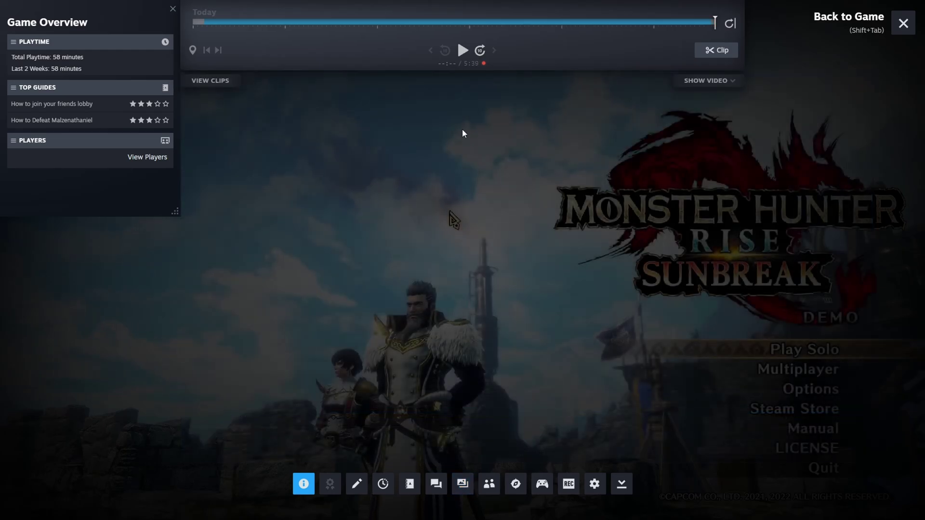
left_click(217, 82)
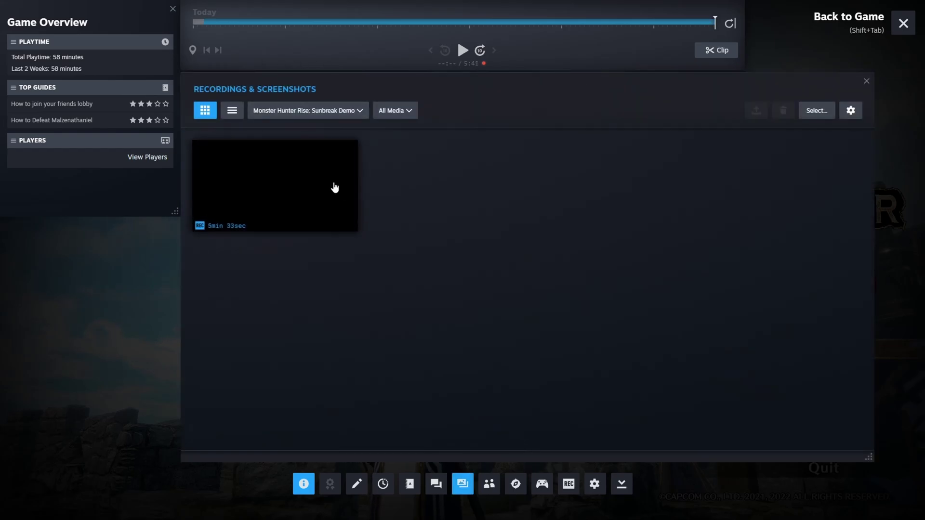